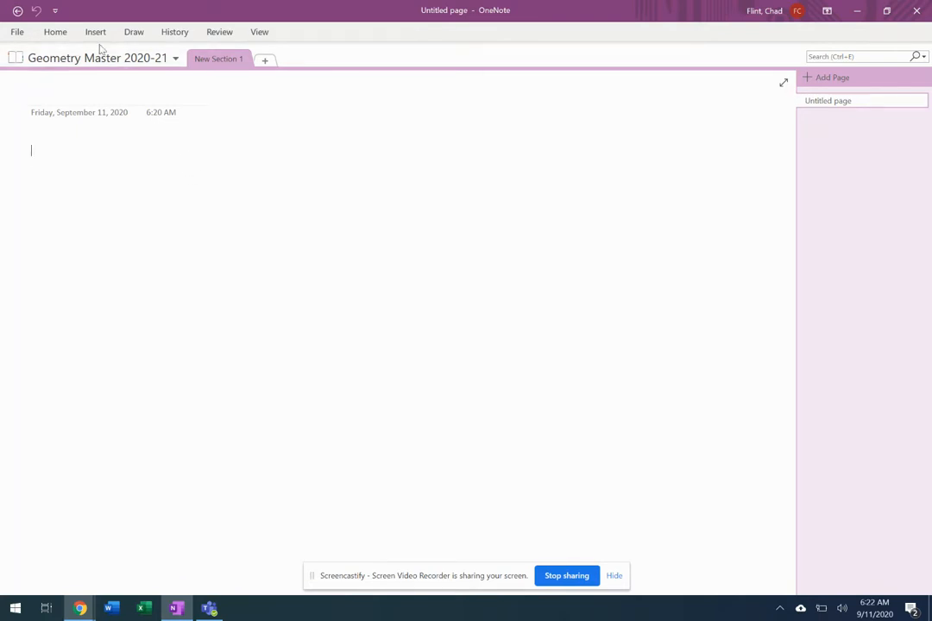
Step: Move the Quick Access Toolbar so that it shows below the ribbon
left_click(55, 11)
left_click(57, 11)
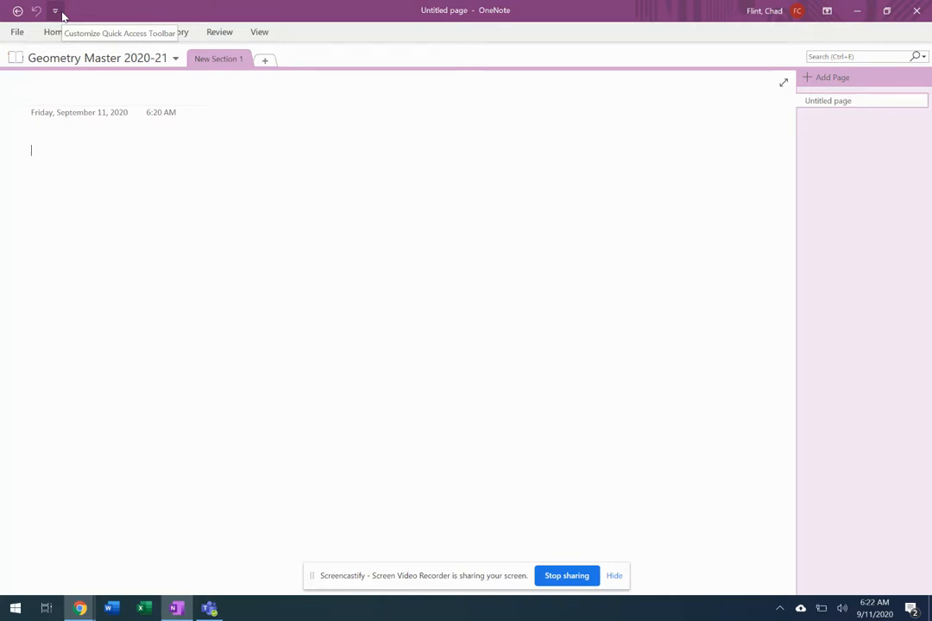
left_click(60, 12)
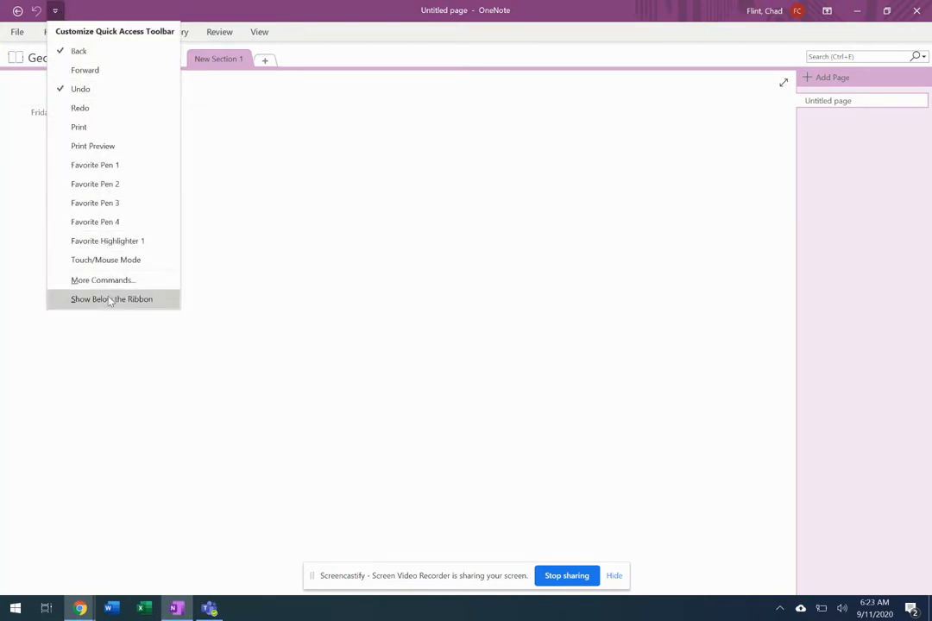
left_click(110, 300)
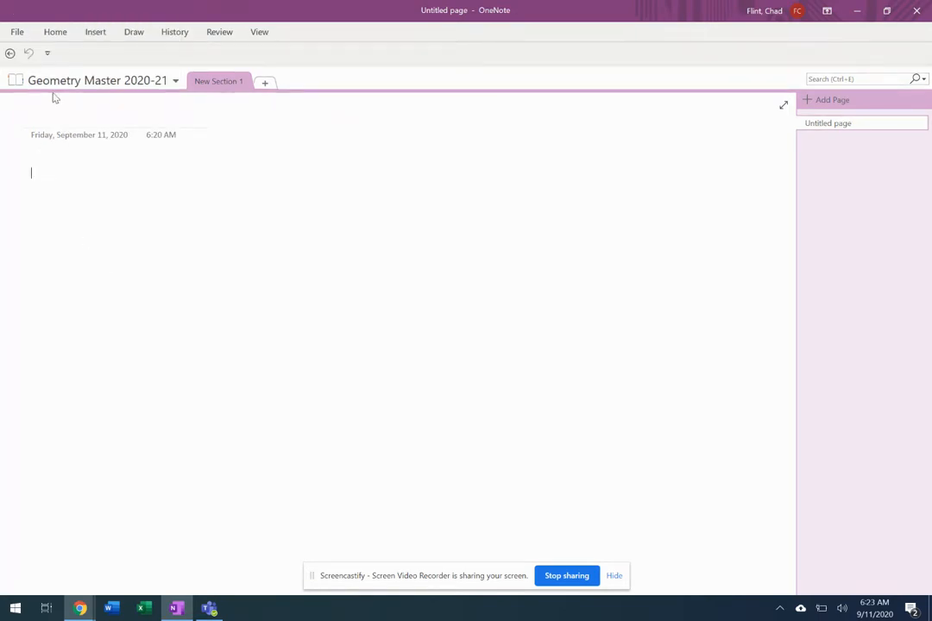
Step: Add Draw with Touch to the Quick Access Toolbar, choosing it from the full All Commands list
left_click(48, 54)
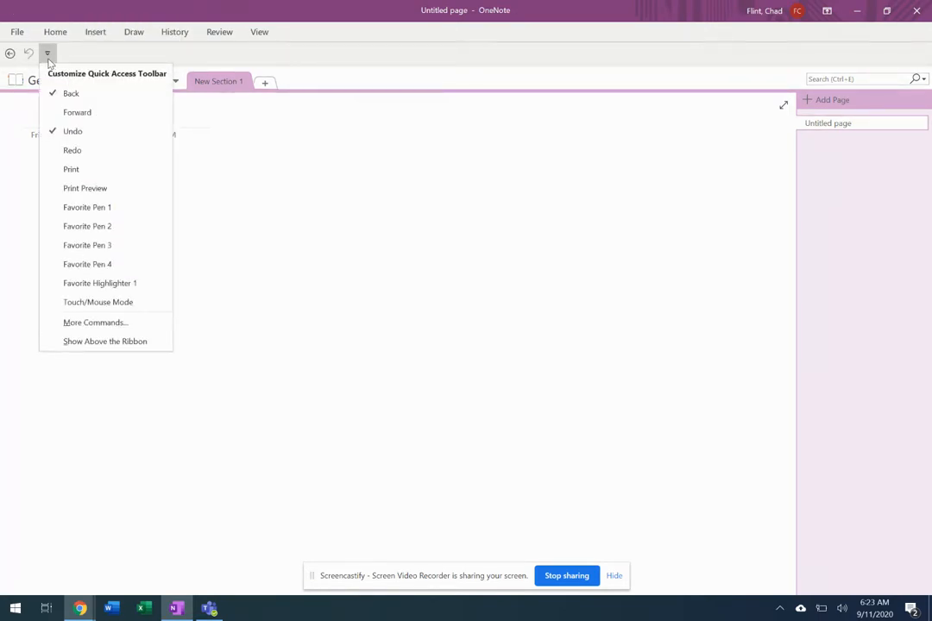
left_click(75, 323)
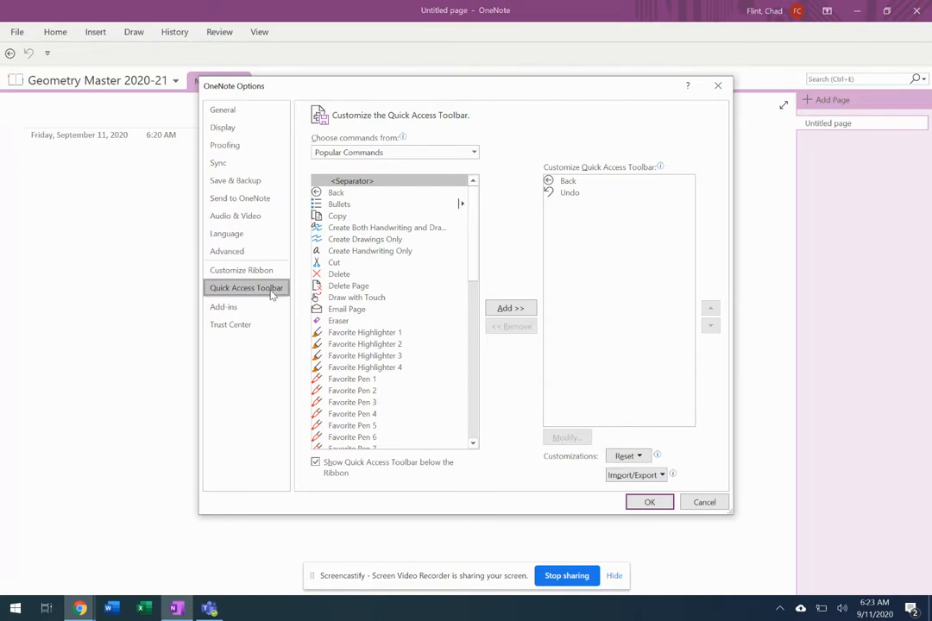
left_click(389, 156)
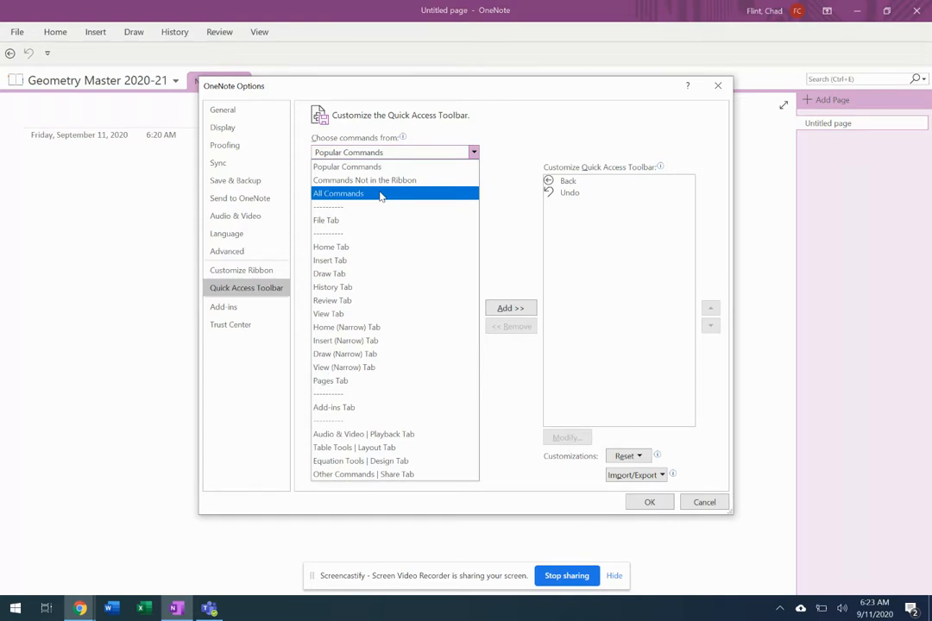
left_click(381, 196)
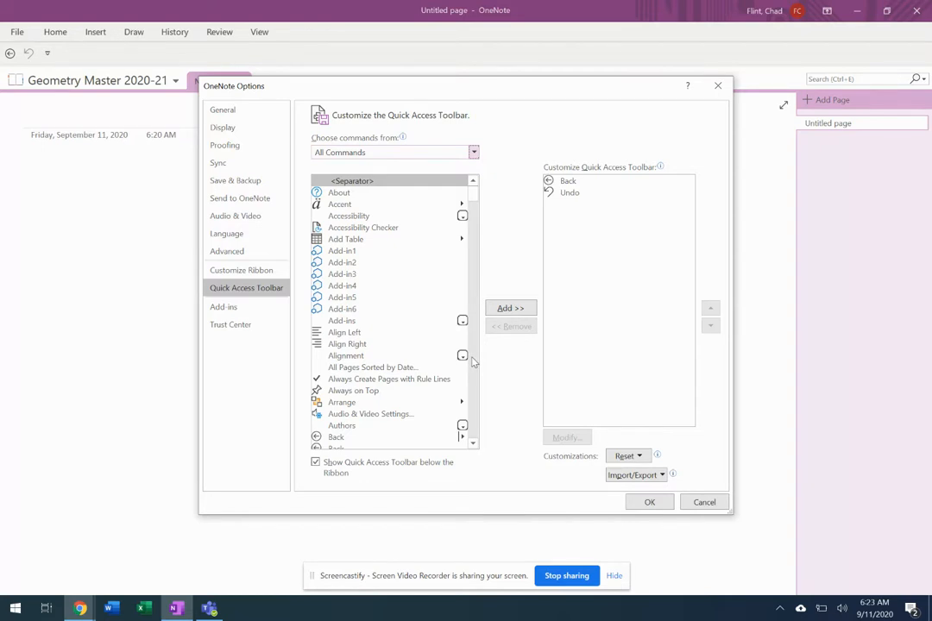
scroll(472, 362, "down", 7)
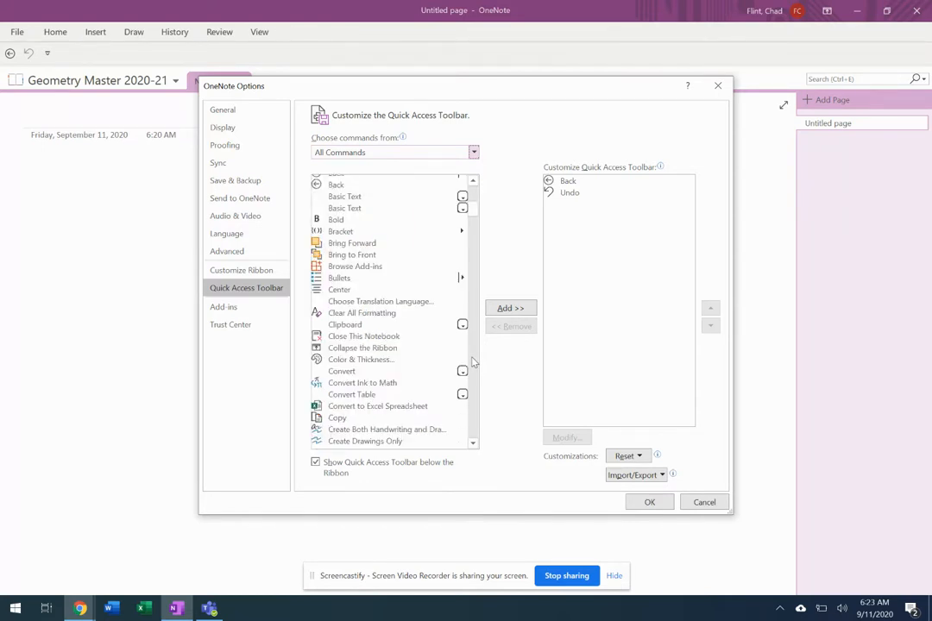
scroll(472, 362, "down", 7)
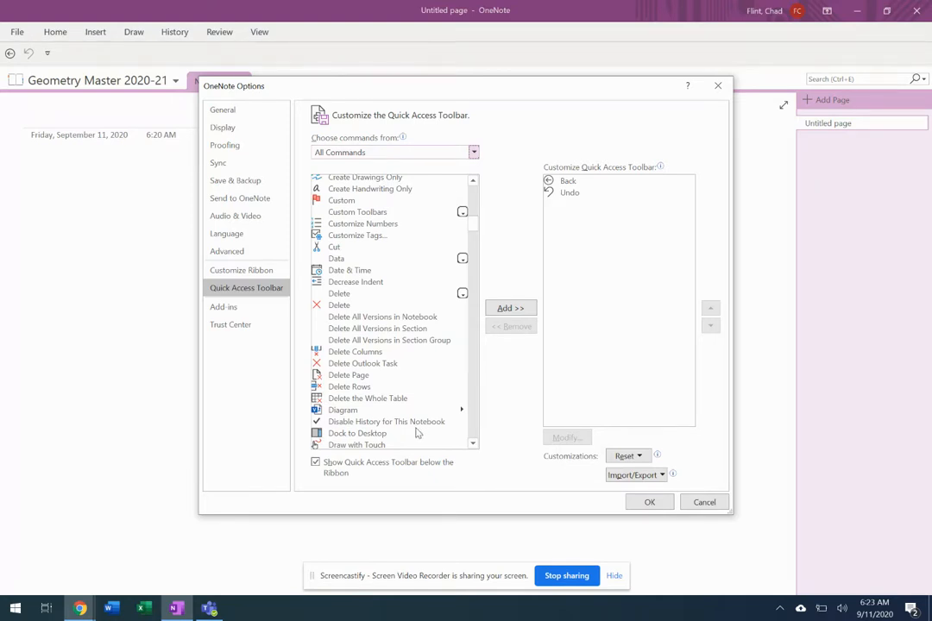
left_click(381, 445)
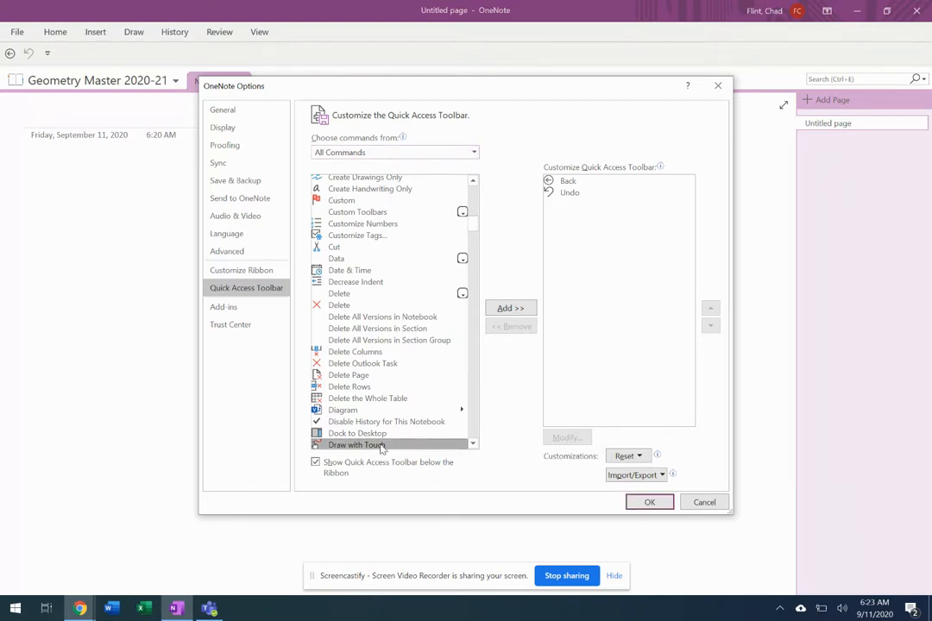
left_click(508, 309)
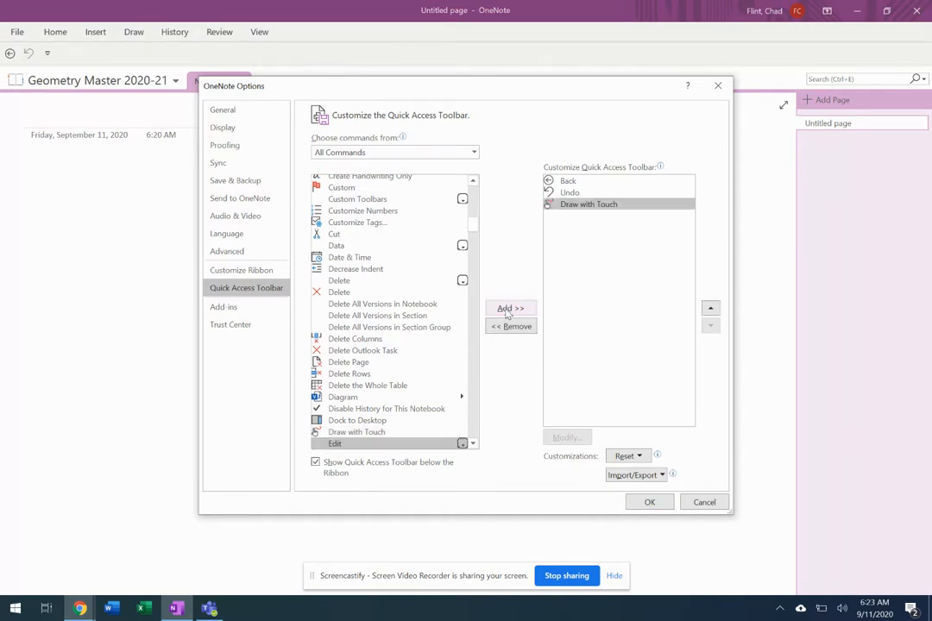
Step: Add Favorite Highlighter 1, 2, 3 and 4 to the Quick Access Toolbar commands
left_click(473, 399)
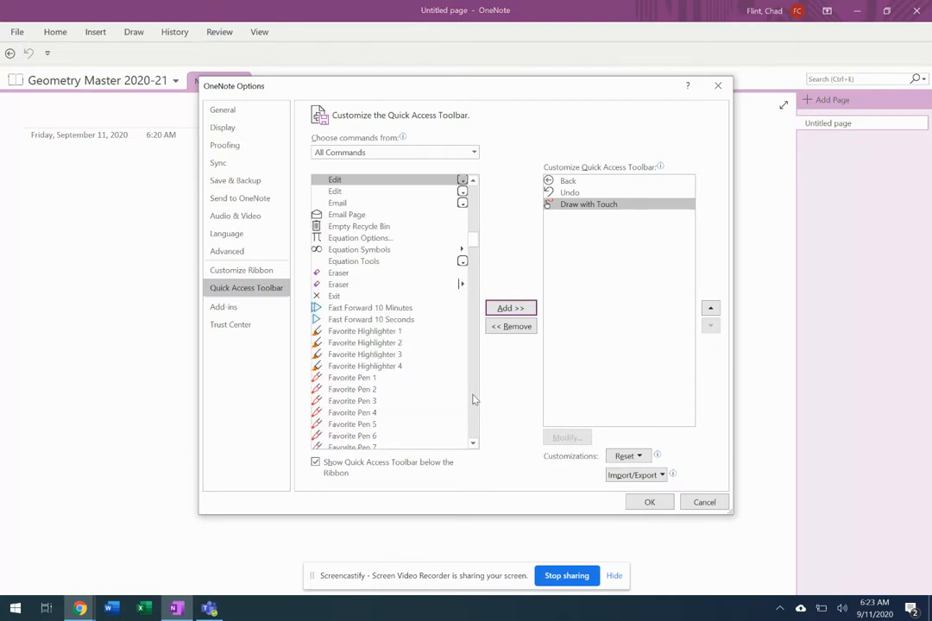
left_click(394, 335)
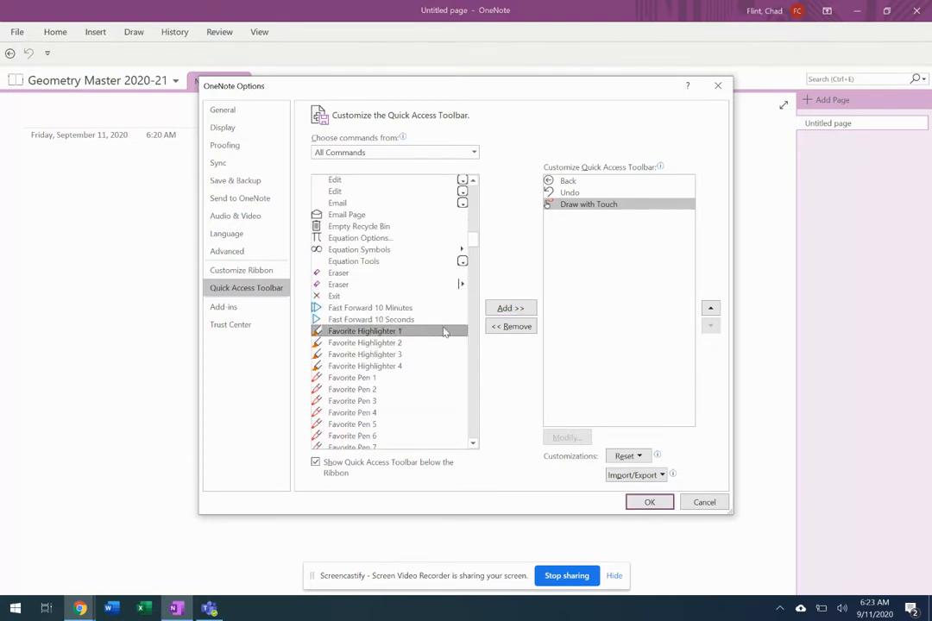
left_click(502, 312)
left_click(509, 309)
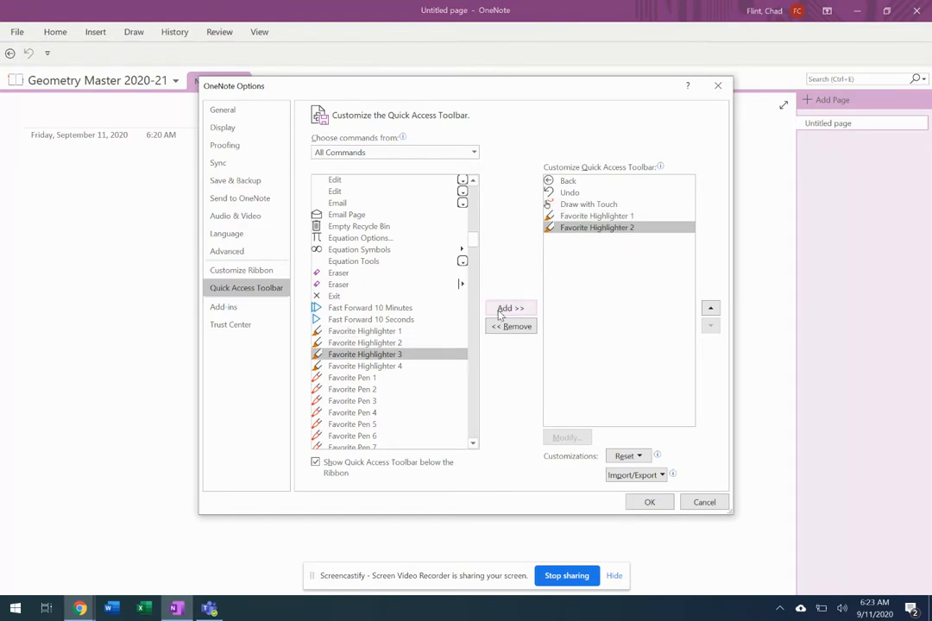
left_click(509, 309)
left_click(509, 309)
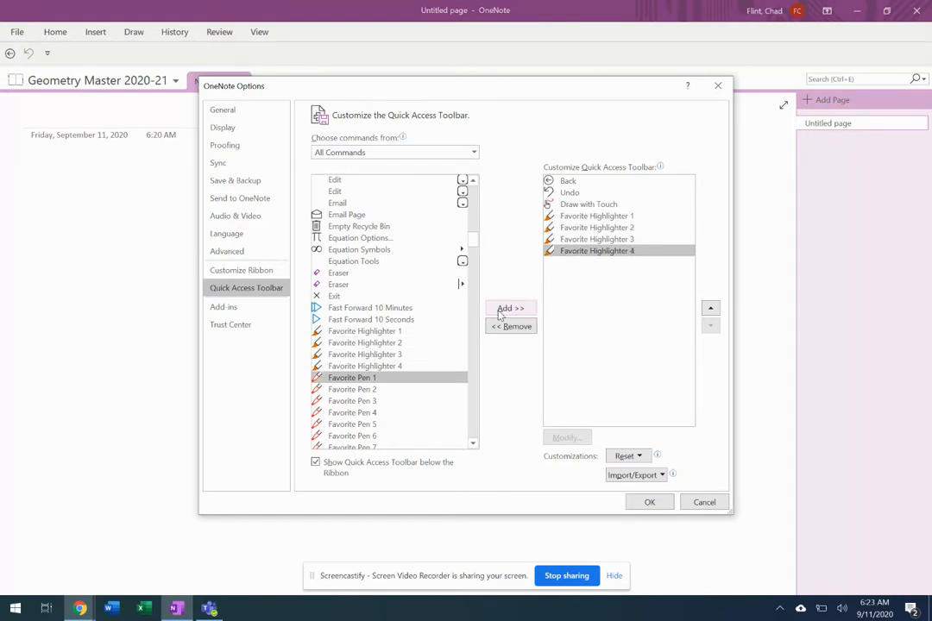
Step: Add Favorite Pen 1 through Favorite Pen 6 to the Quick Access Toolbar commands
left_click(501, 311)
left_click(500, 311)
left_click(500, 310)
left_click(501, 310)
left_click(501, 311)
left_click(509, 308)
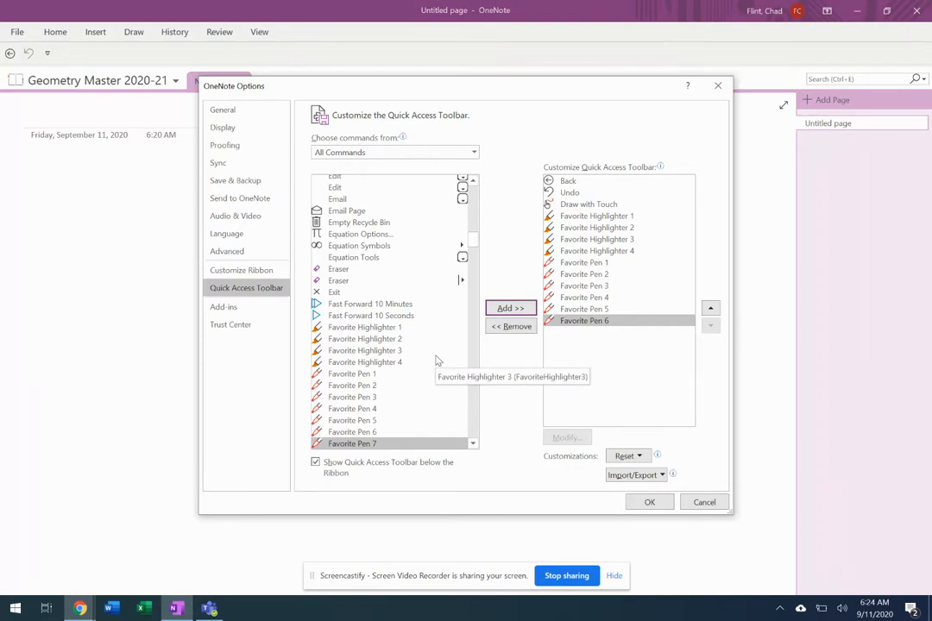
Step: Add Ink Styles and Lasso Select to the Quick Access Toolbar commands
left_click(472, 398)
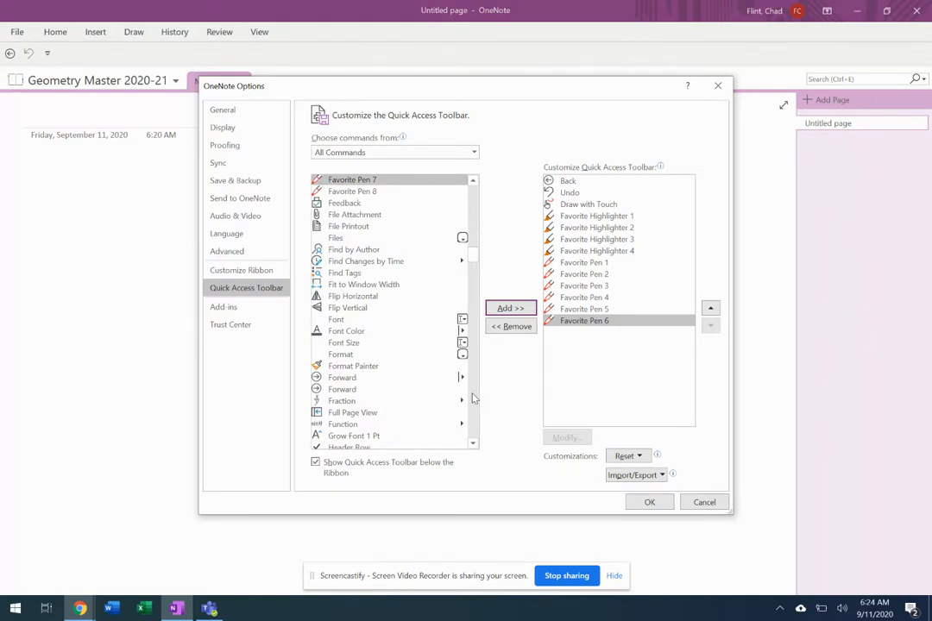
left_click(472, 398)
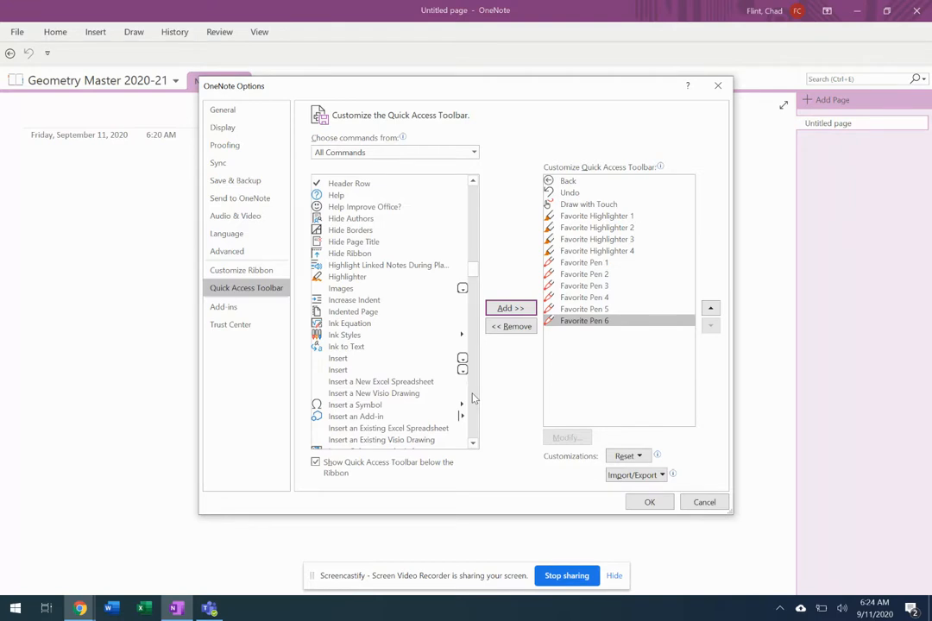
left_click(460, 334)
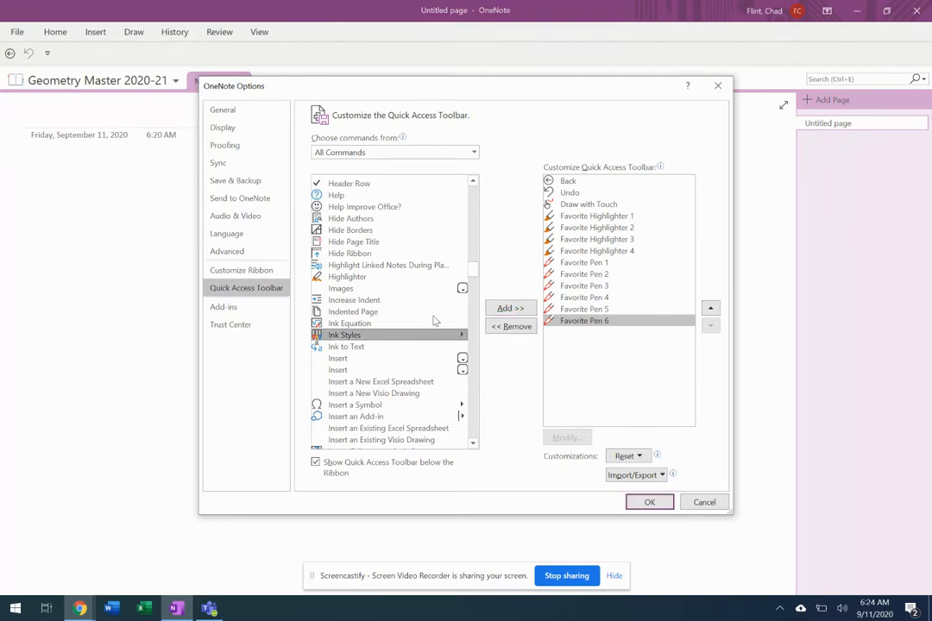
left_click(499, 310)
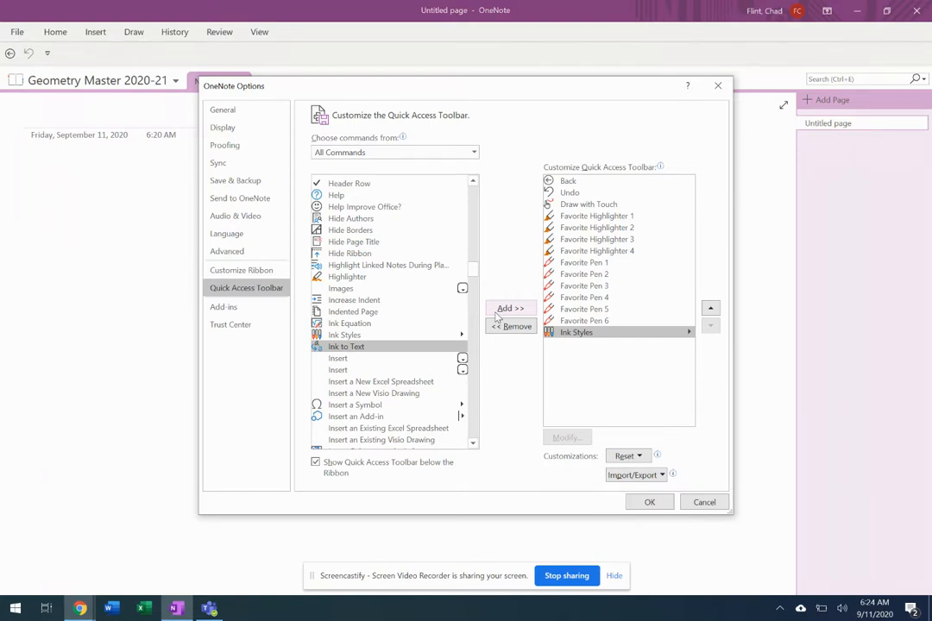
left_click(474, 403)
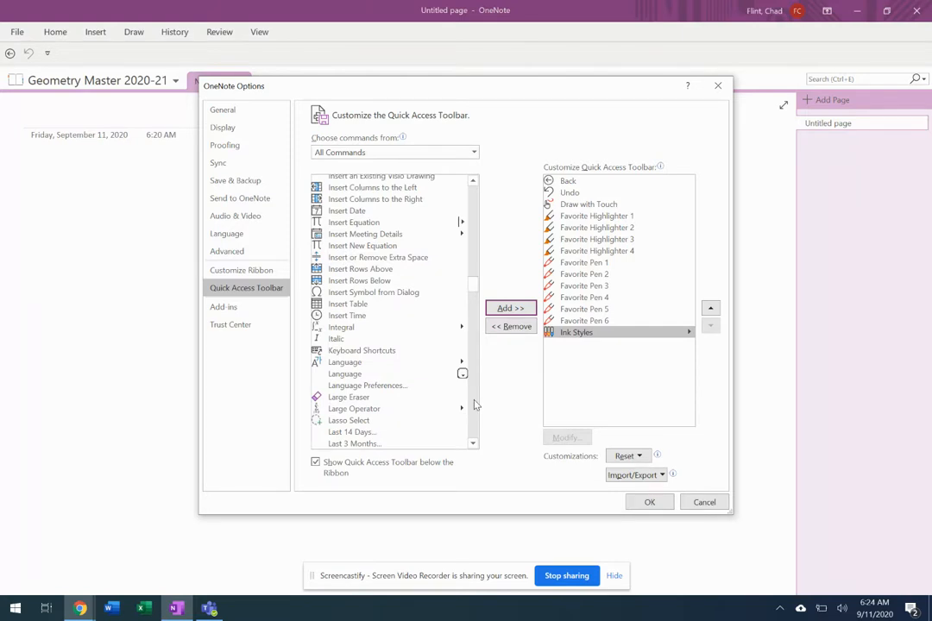
left_click(362, 420)
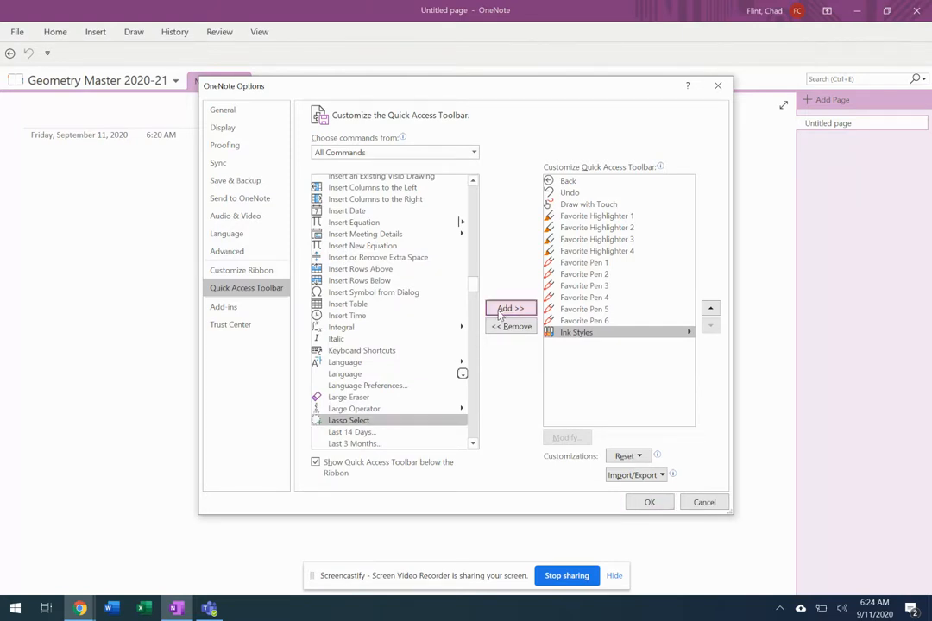
left_click(509, 309)
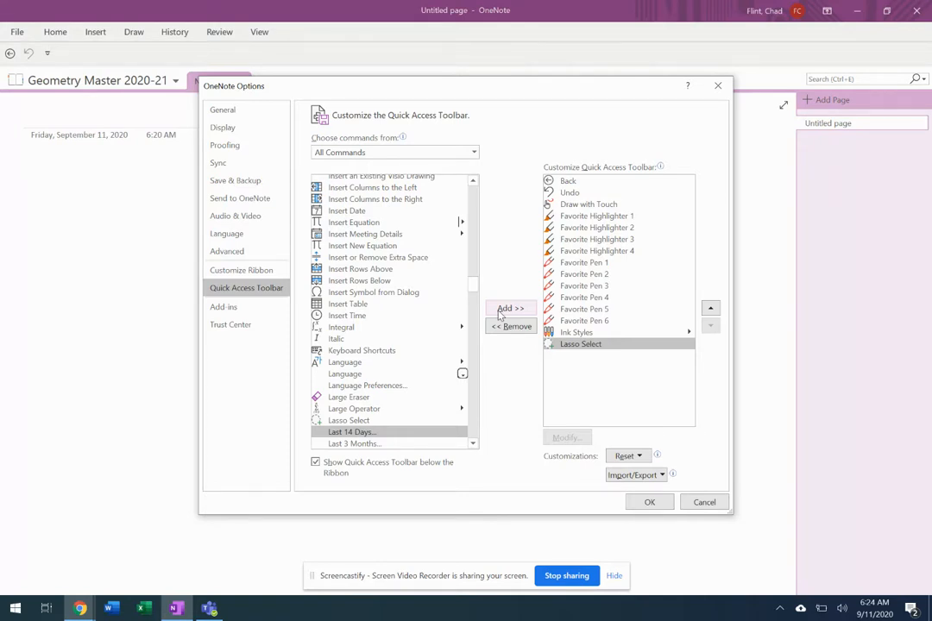
Step: Add Panning Hand to the Quick Access Toolbar commands
left_click(474, 368)
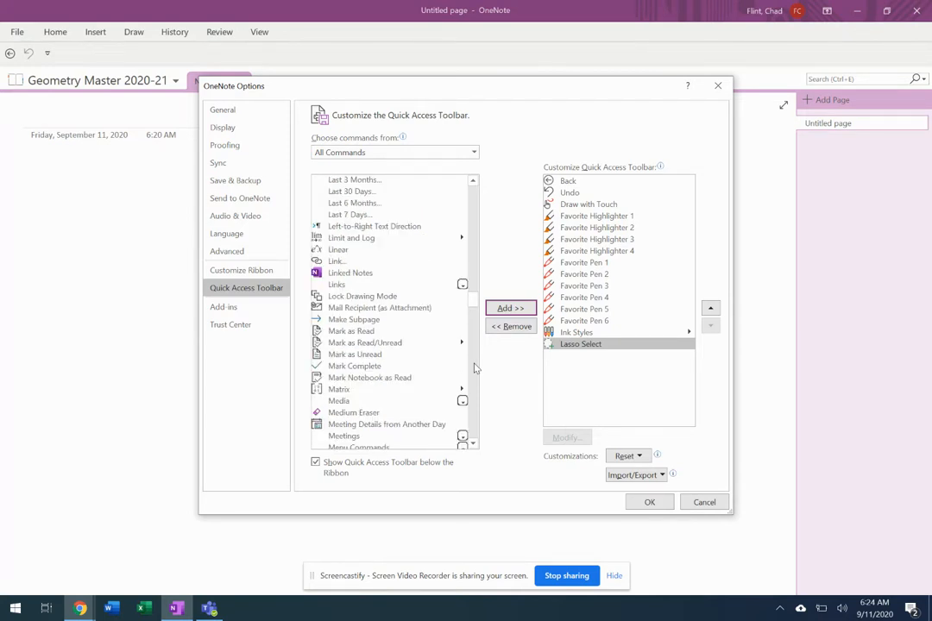
left_click(474, 369)
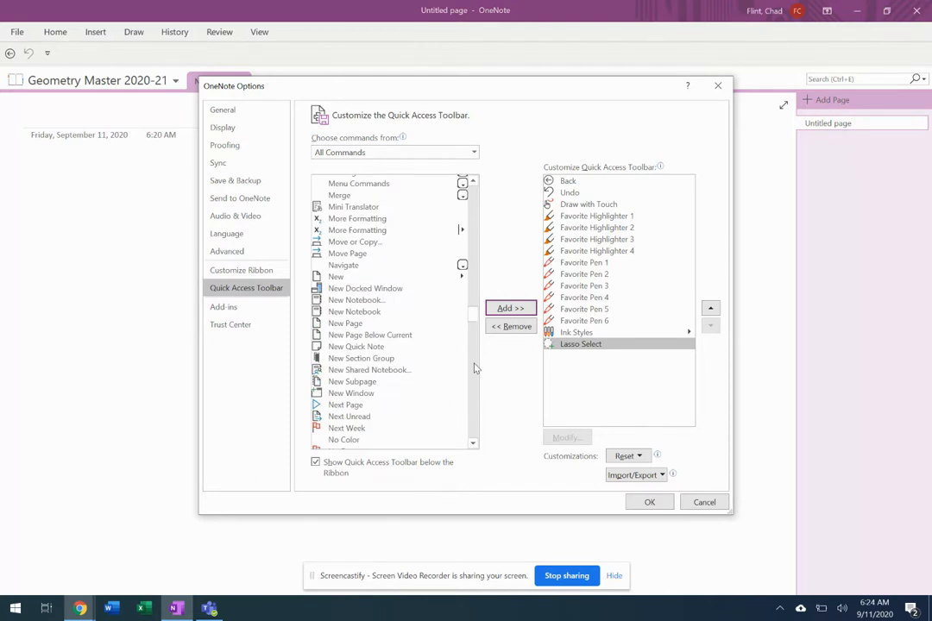
left_click(474, 368)
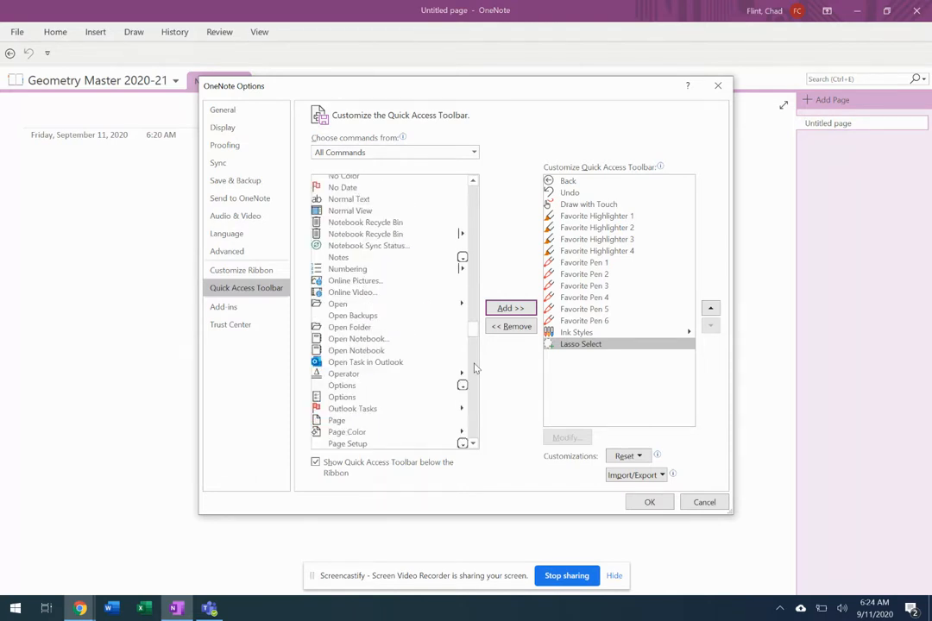
left_click(474, 368)
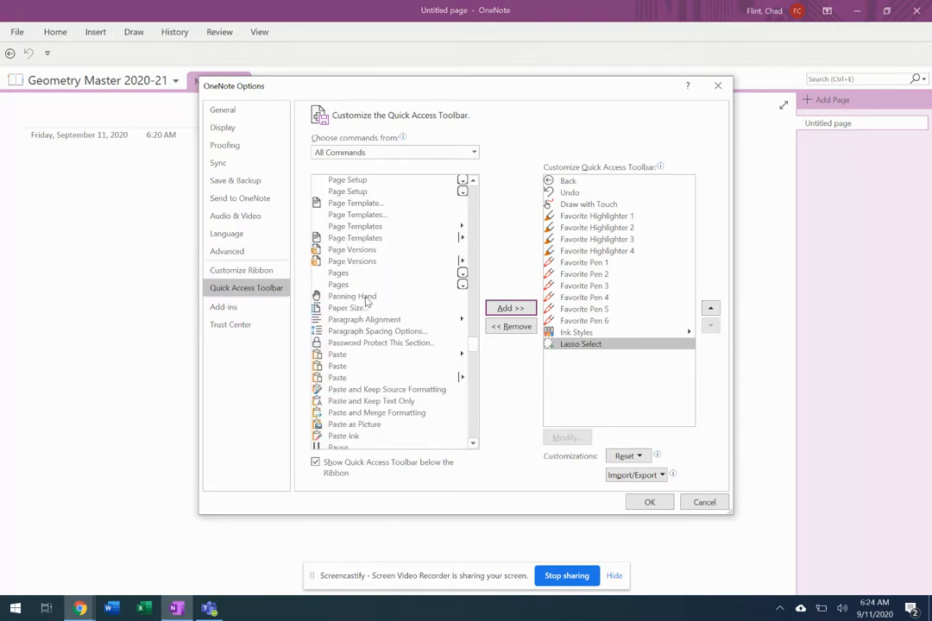
left_click(366, 298)
left_click(501, 311)
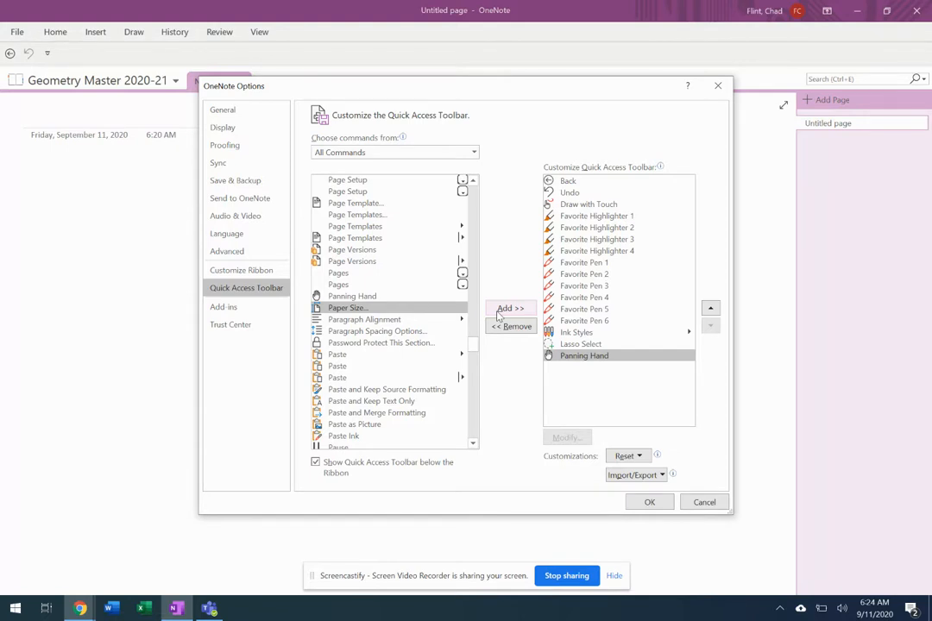
Step: Add Stroke Eraser to the Quick Access Toolbar commands and apply the customized toolbar
left_click(474, 431)
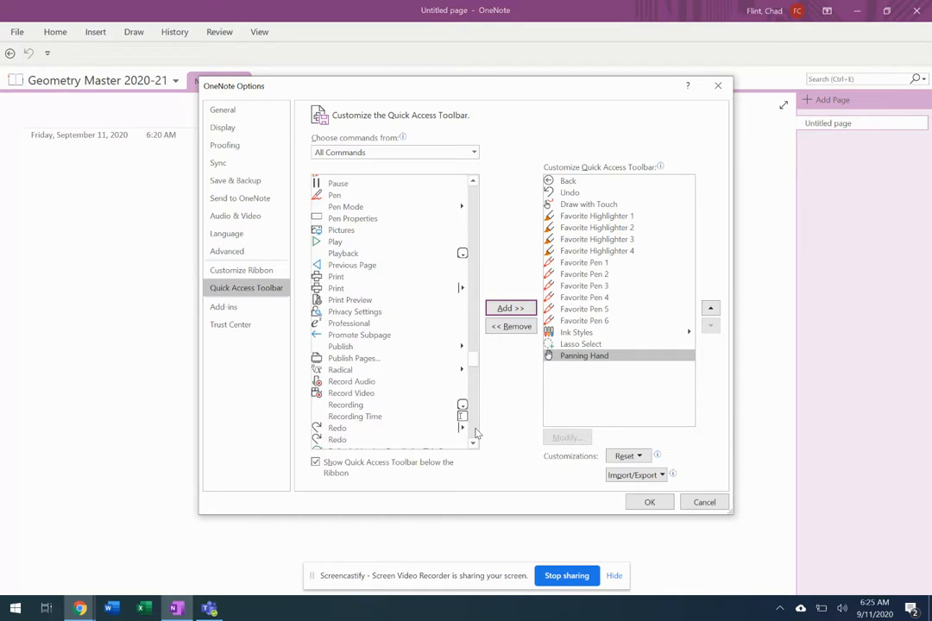
left_click(475, 433)
left_click(475, 433)
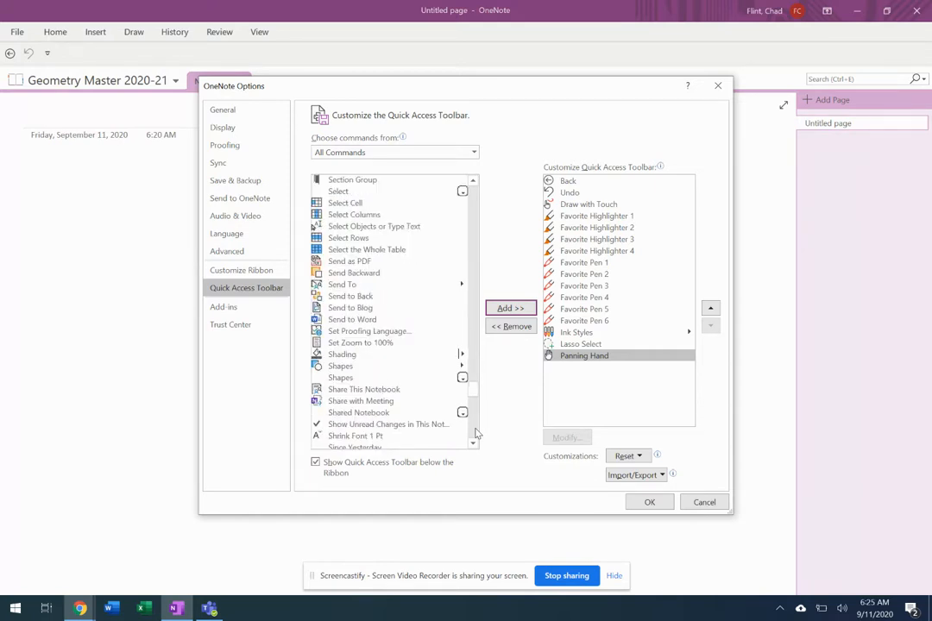
left_click(475, 433)
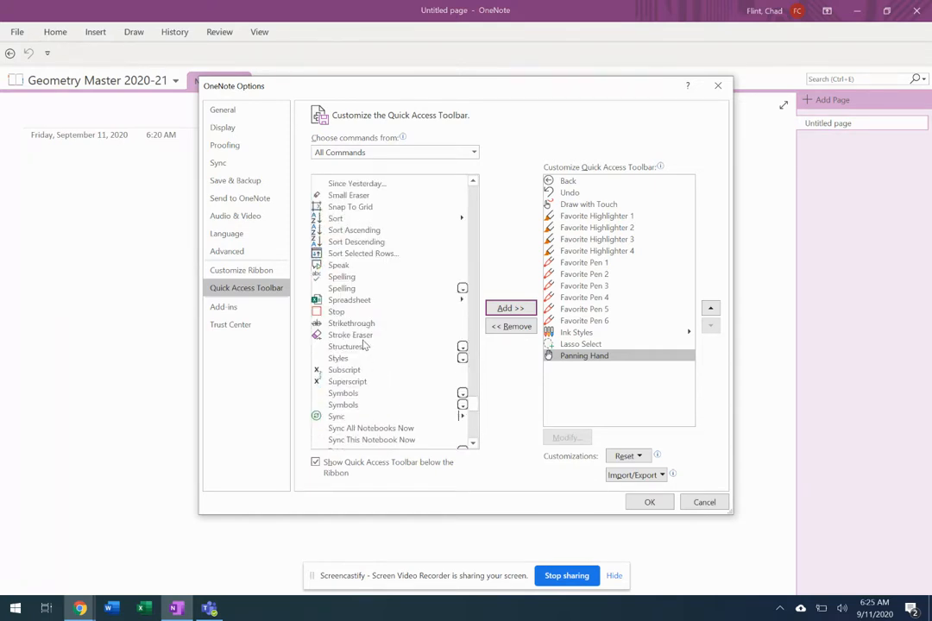
left_click(431, 335)
left_click(500, 309)
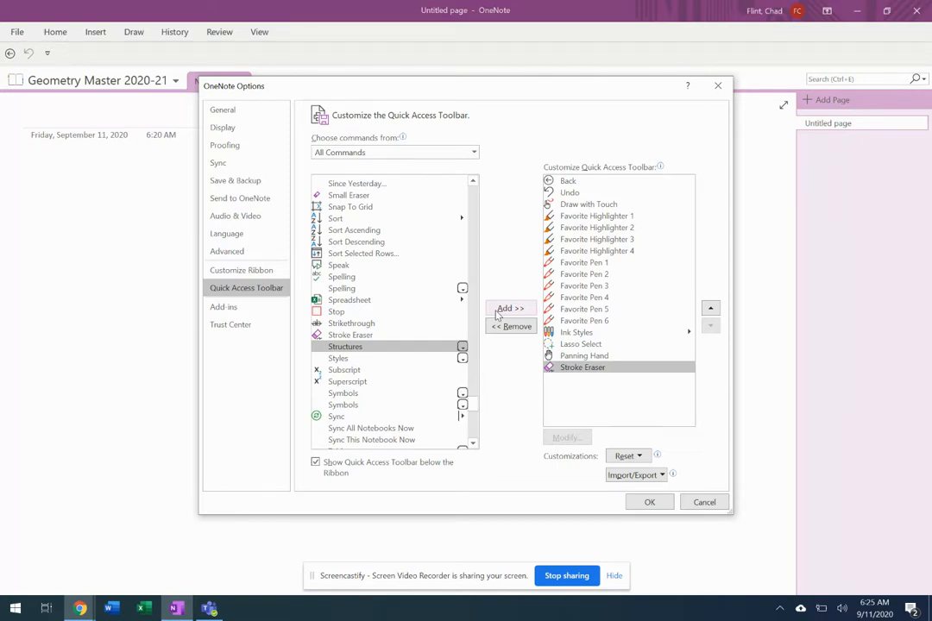
left_click(499, 308)
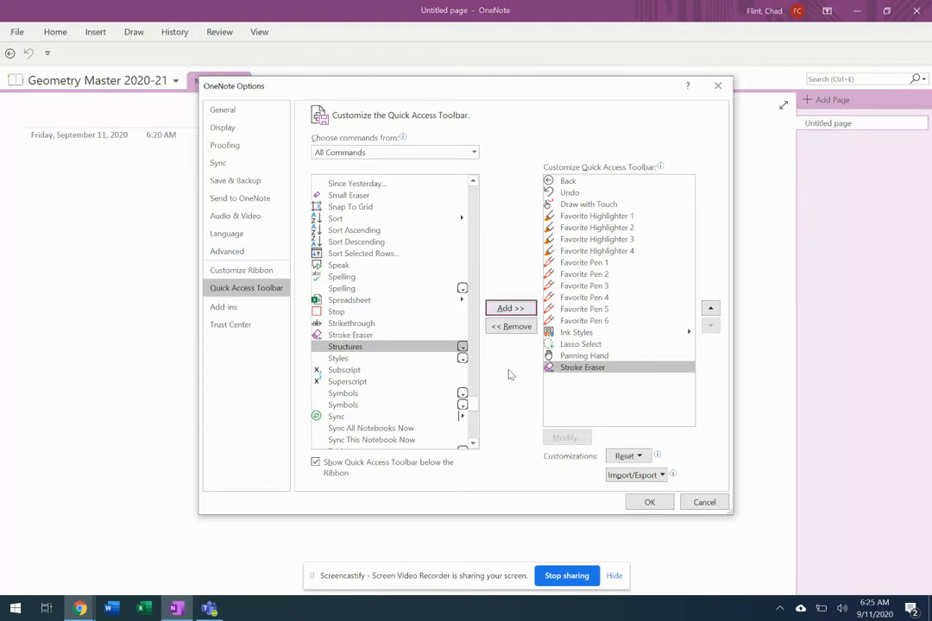
left_click(639, 504)
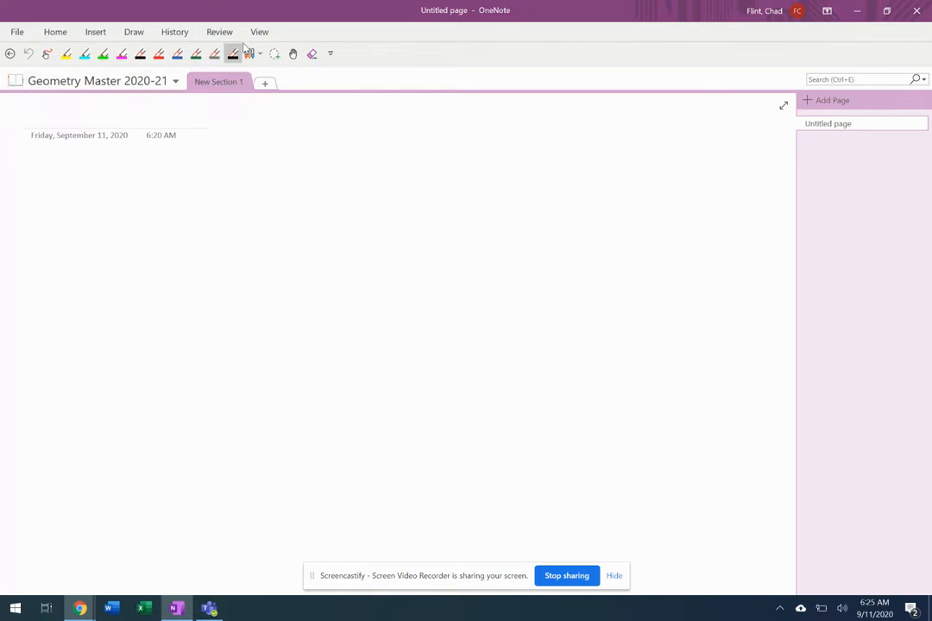
Step: Move the Quick Access Toolbar above the ribbon, and return it to its place below the ribbon
left_click(332, 54)
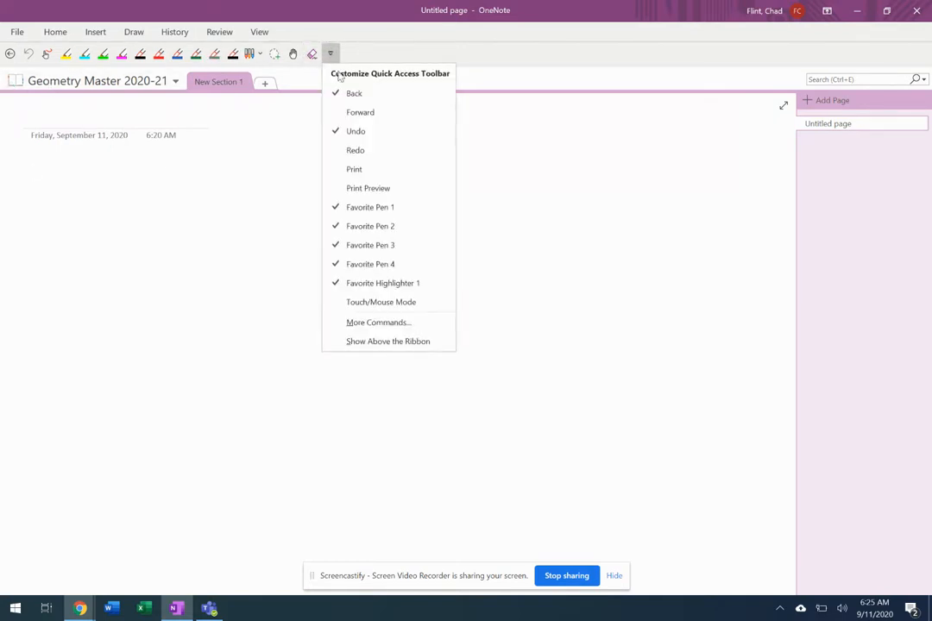
left_click(377, 342)
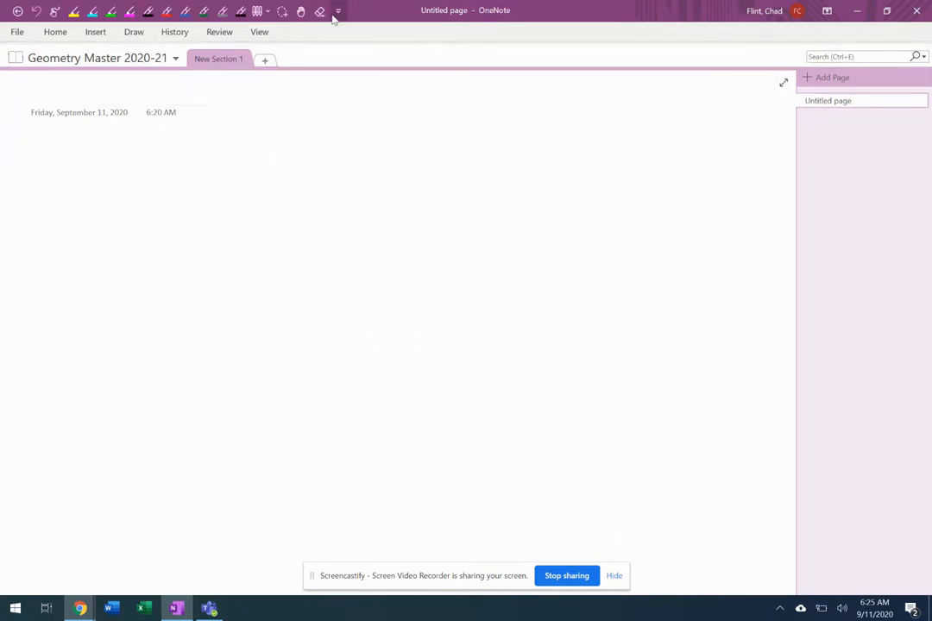
left_click(338, 11)
left_click(379, 299)
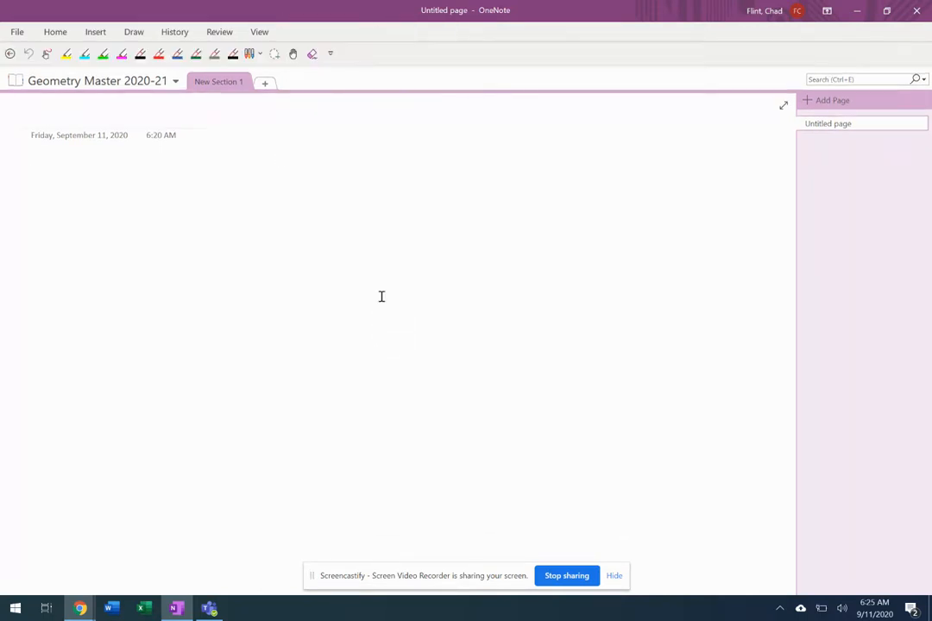
Step: Move Panning Hand up the Quick Access Toolbar command list to directly after Draw with Touch
left_click(331, 55)
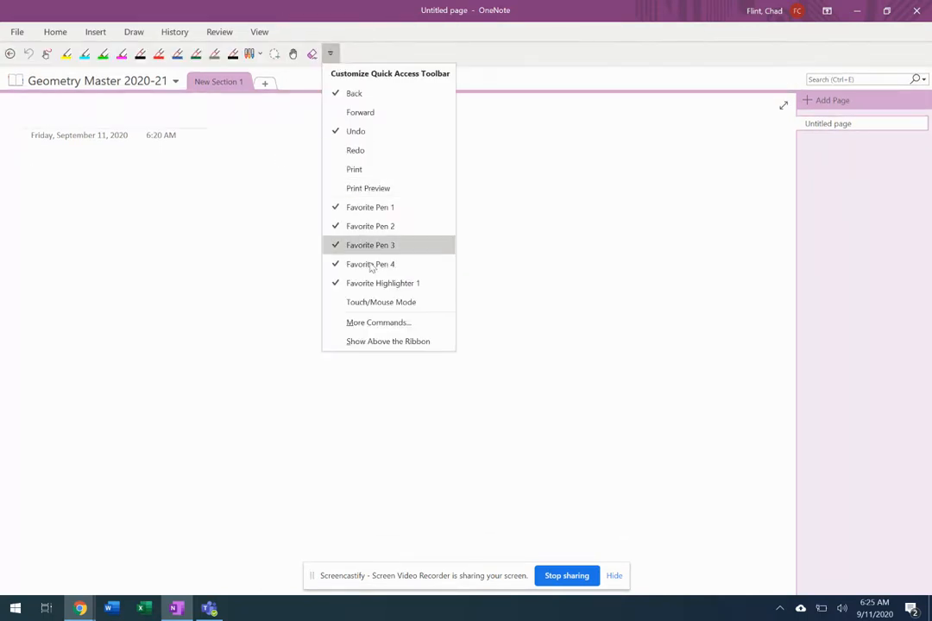
left_click(378, 323)
left_click(580, 356)
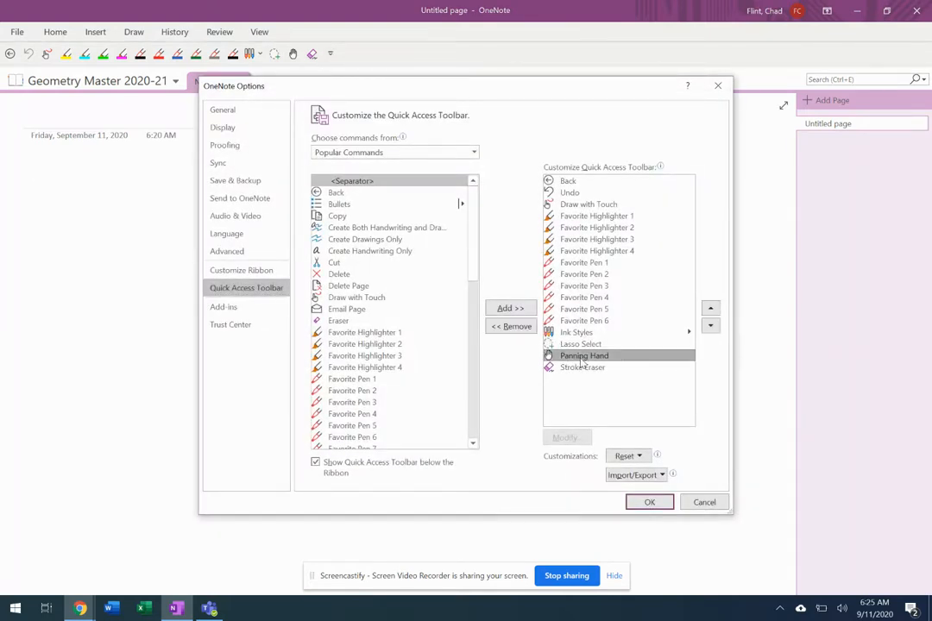
left_click(710, 308)
left_click(710, 308)
left_click(710, 308)
left_click(710, 308)
left_click(710, 308)
left_click(710, 310)
left_click(711, 310)
left_click(710, 310)
left_click(710, 311)
left_click(710, 310)
left_click(710, 310)
left_click(710, 311)
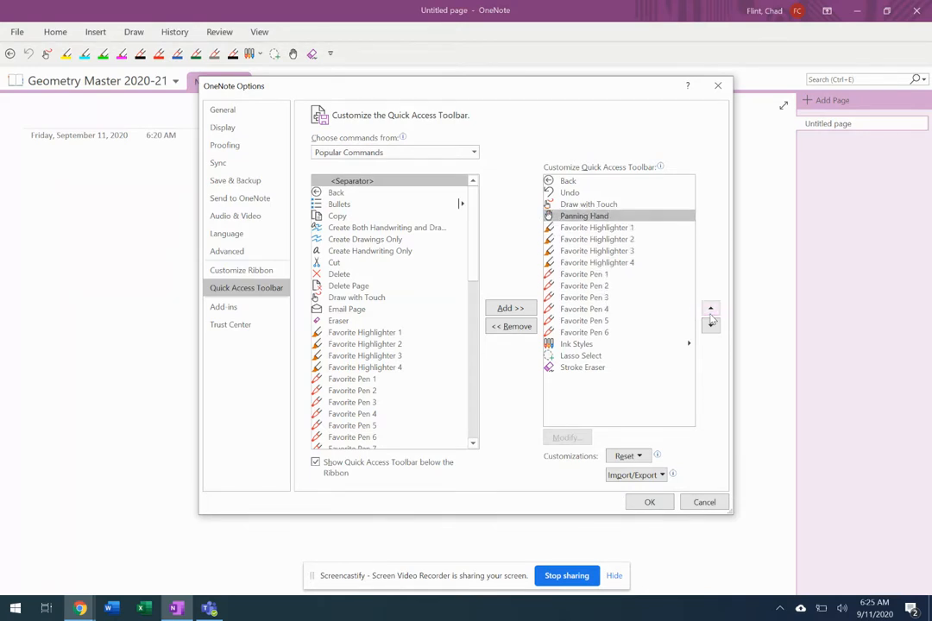
Step: Move Favorite Pen 1 up the Quick Access Toolbar command list to directly after Panning Hand
left_click(641, 285)
left_click(639, 273)
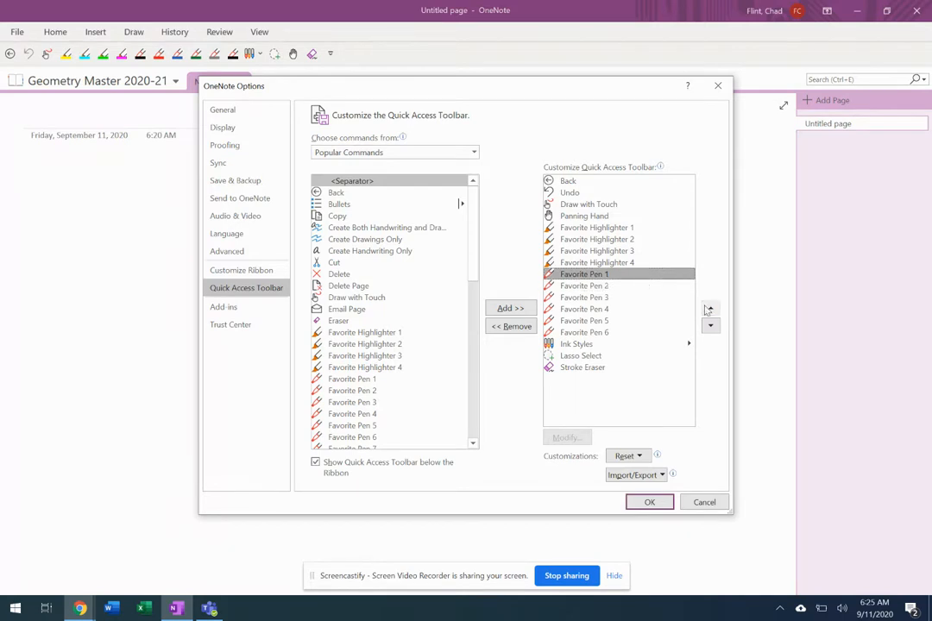
left_click(708, 309)
left_click(708, 309)
left_click(709, 309)
left_click(709, 309)
Step: Move Favorite Pen 2 up to directly after Favorite Pen 1 and apply the new toolbar order
left_click(630, 285)
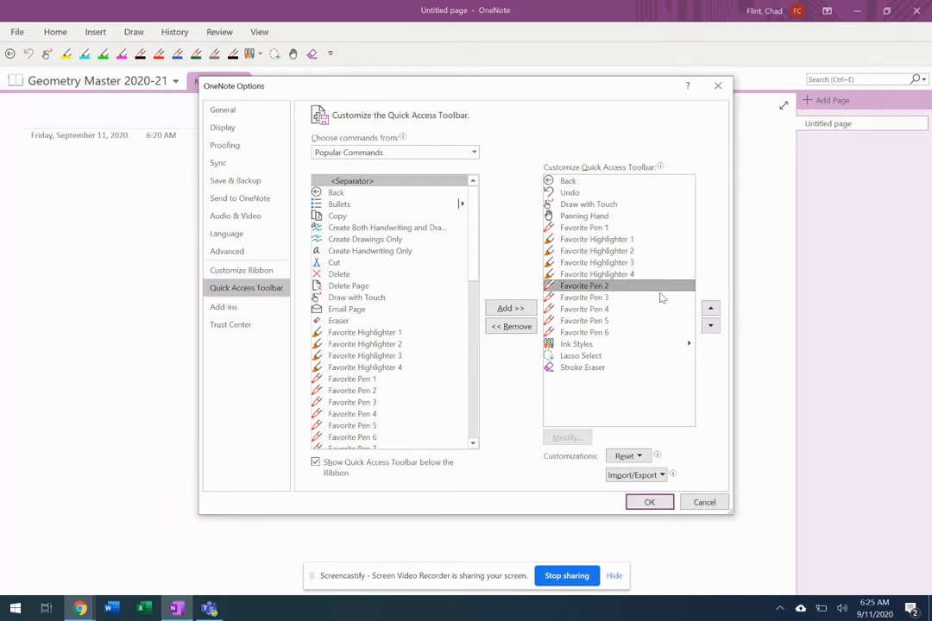
left_click(709, 309)
left_click(708, 309)
left_click(708, 309)
left_click(708, 309)
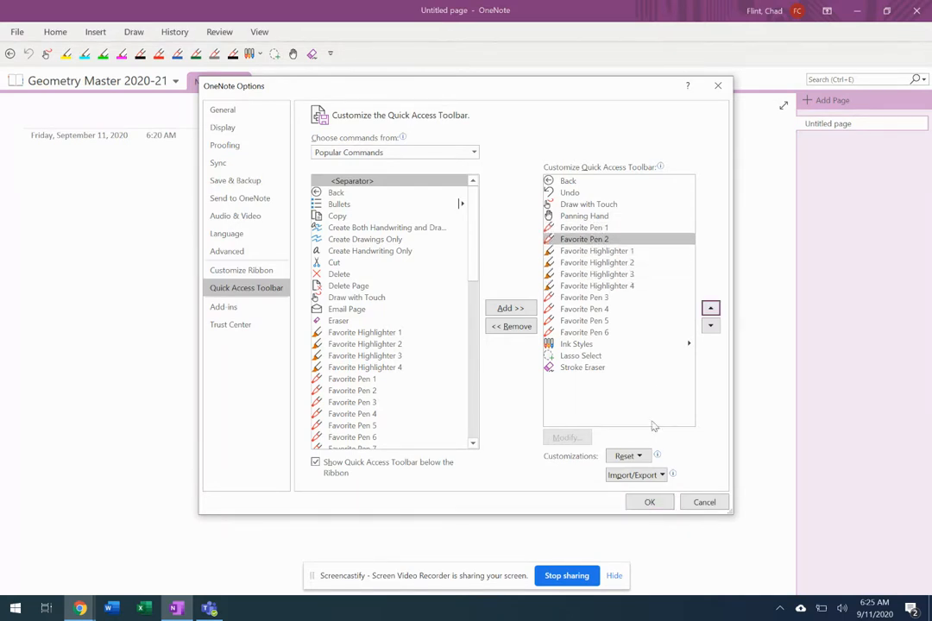
left_click(638, 506)
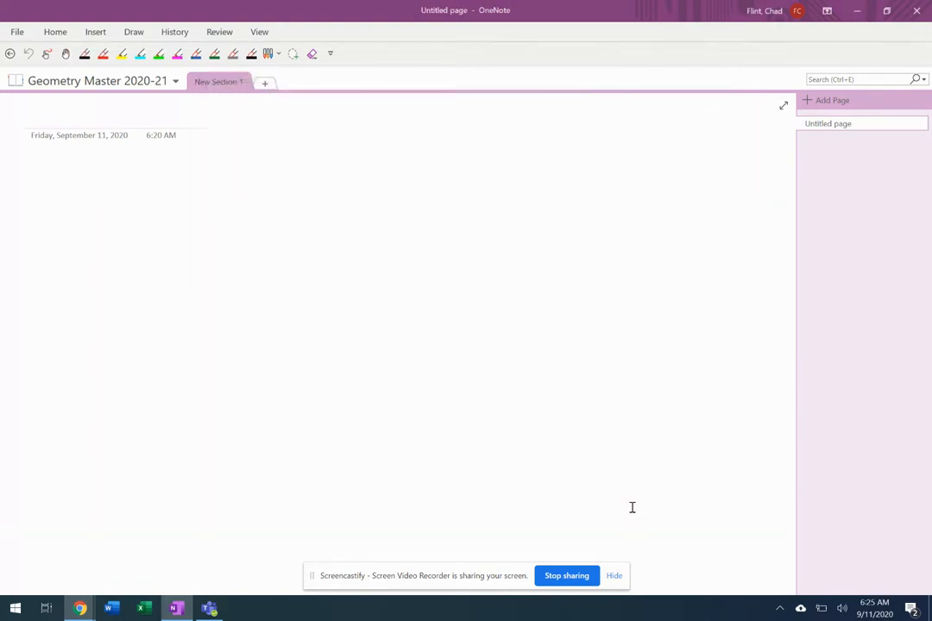